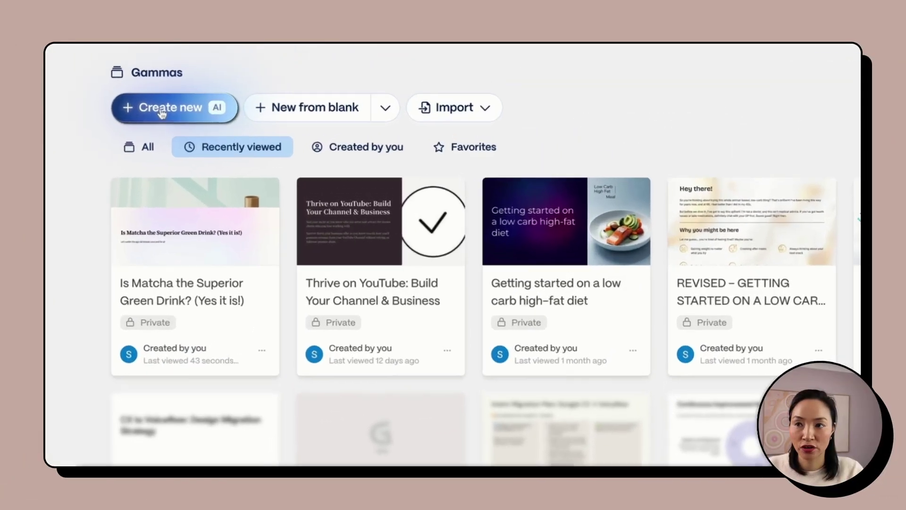
- Set up an AI Presentation with 10 cards, Traditional 16:9 page style, English (UK)
{"action": "left_click", "coordinate": [161, 110]}
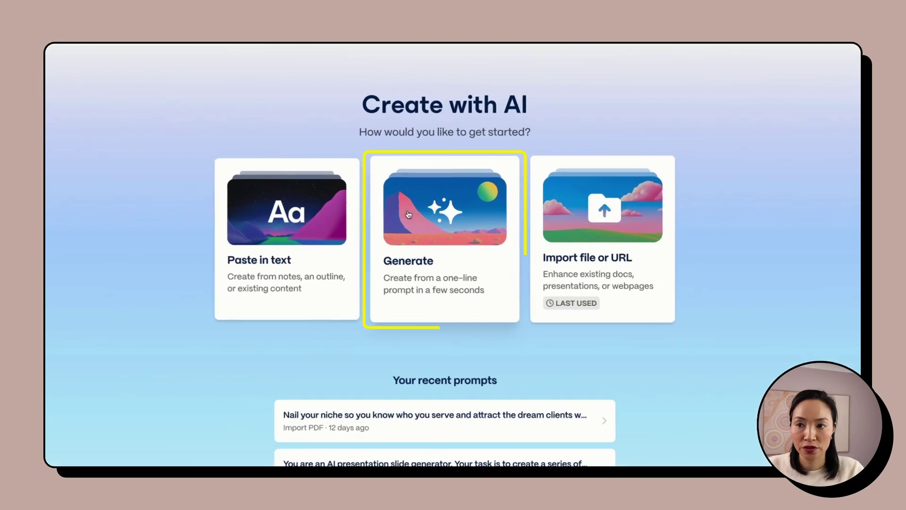
{"action": "left_click", "coordinate": [418, 237]}
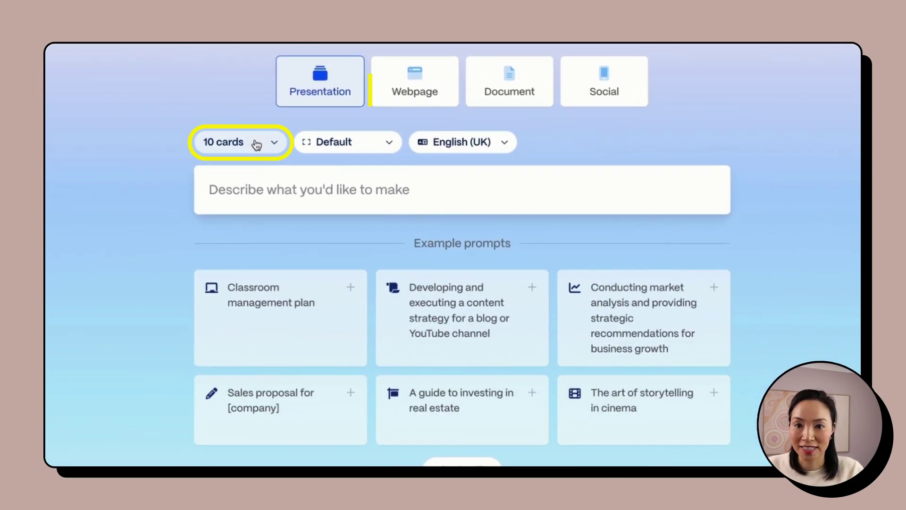
{"action": "left_click", "coordinate": [260, 240]}
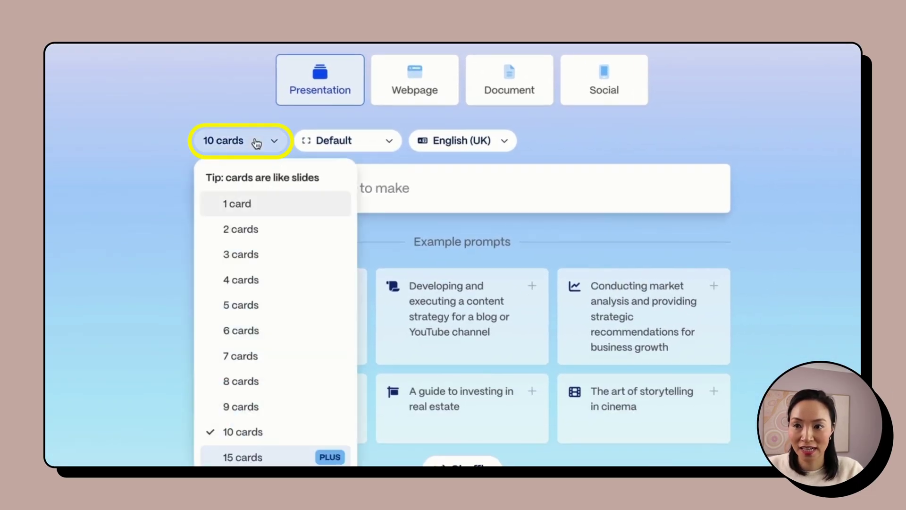
{"action": "left_click", "coordinate": [75, 154]}
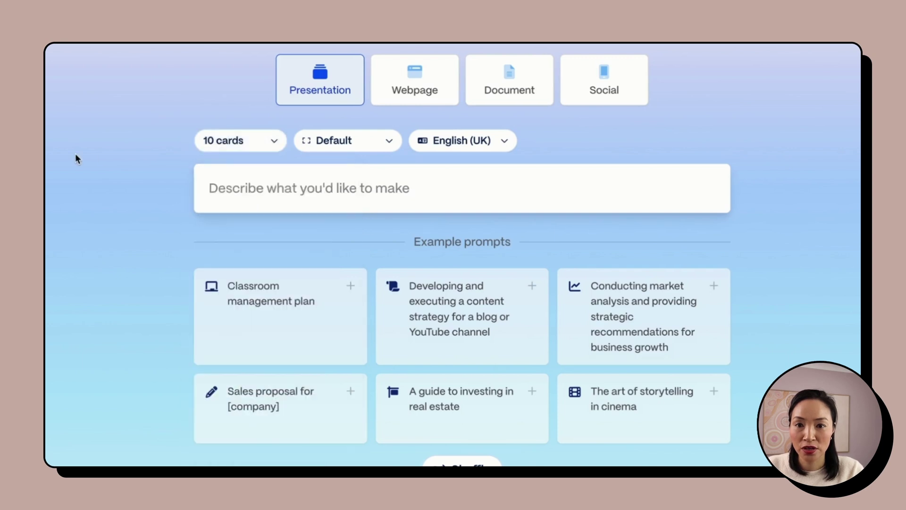
{"action": "left_click", "coordinate": [367, 147]}
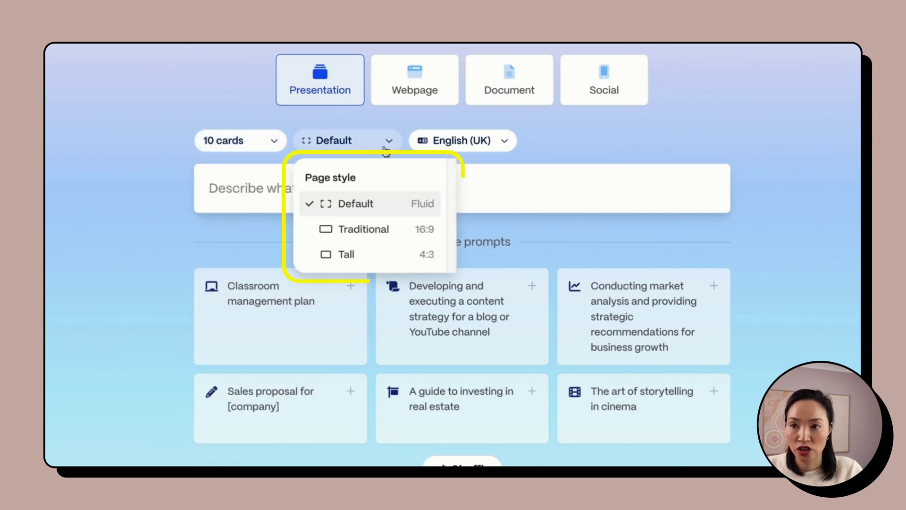
{"action": "left_click", "coordinate": [401, 232]}
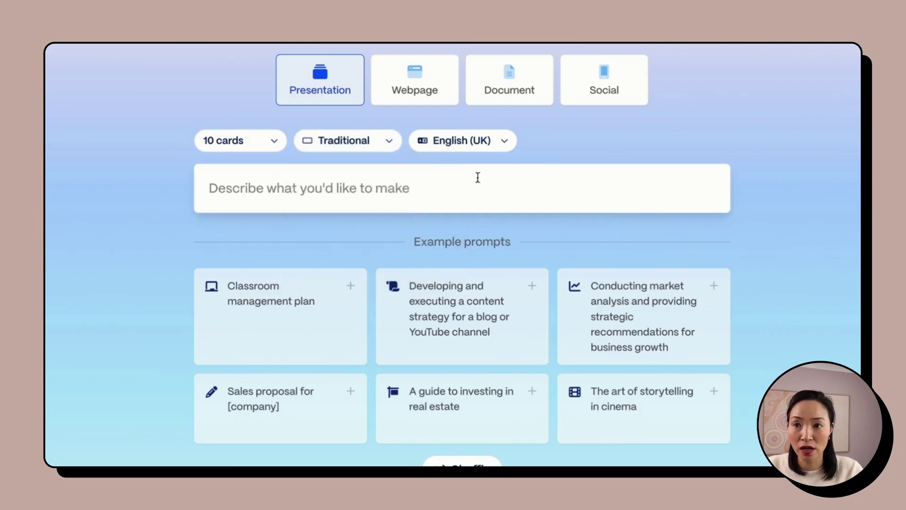
{"action": "left_click", "coordinate": [511, 149]}
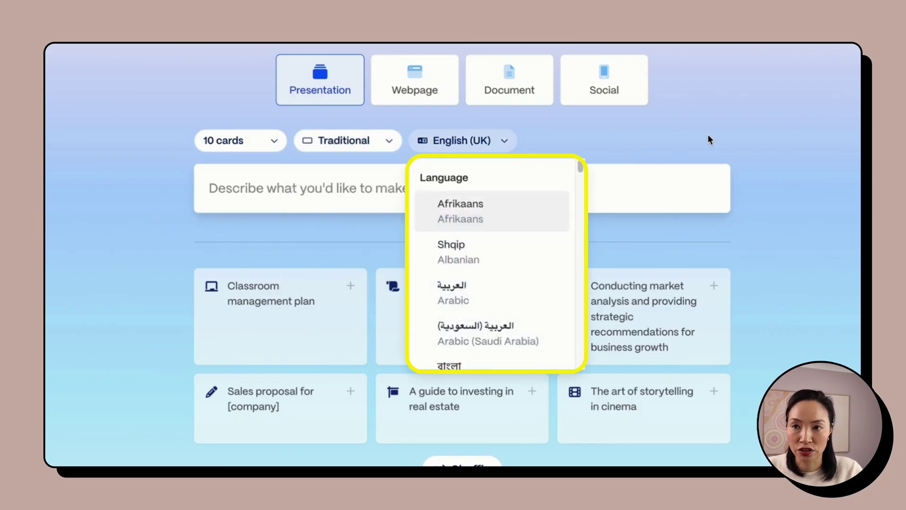
{"action": "left_click", "coordinate": [708, 136]}
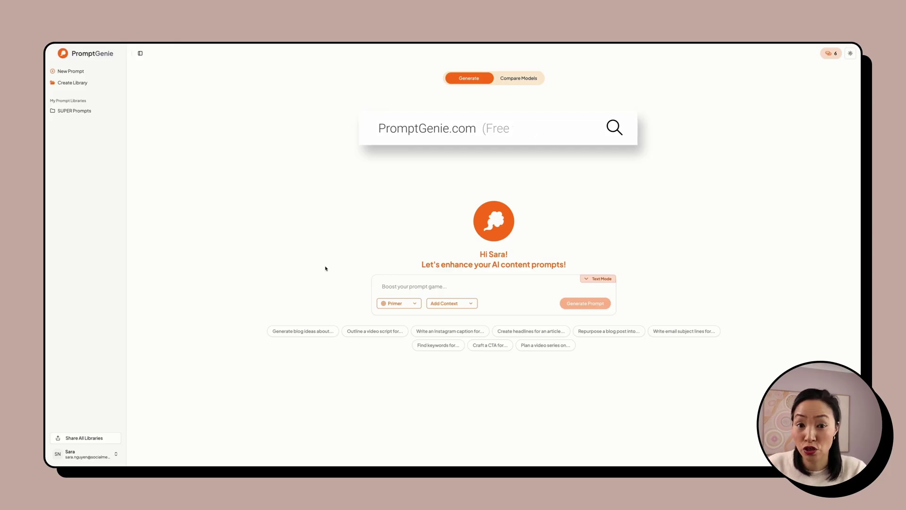
- Paste the matcha topic into PromptGenie and generate an enhanced prompt from it
{"action": "left_click", "coordinate": [389, 286]}
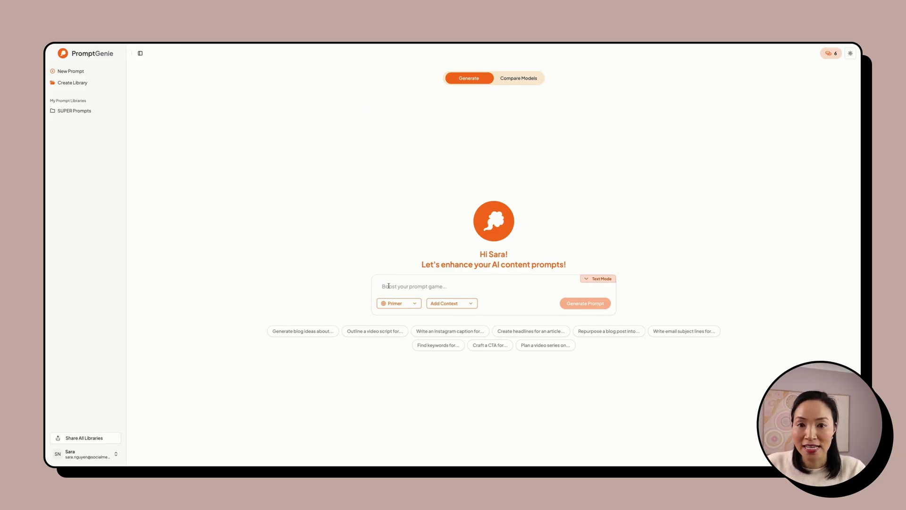
{"action": "type", "text": "Is Matcha the Superior Green Drink? Let's Settle This."}
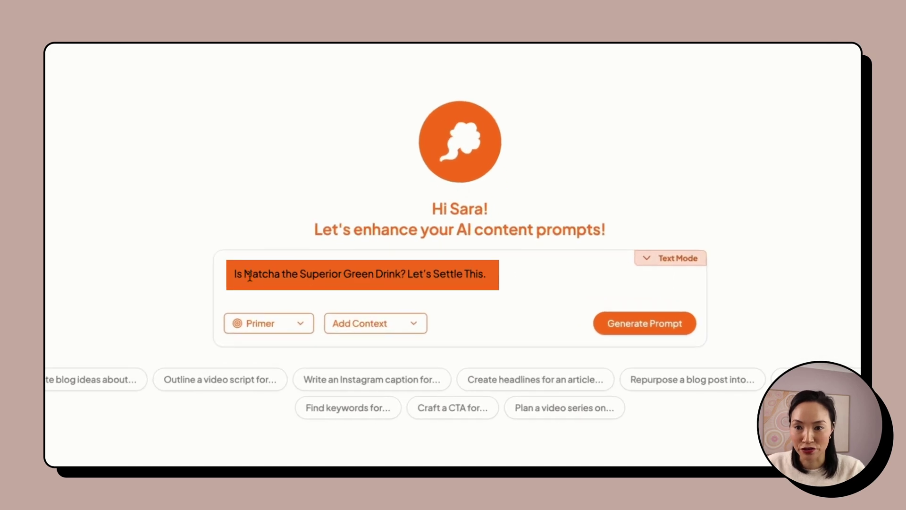
{"action": "left_click", "coordinate": [654, 330]}
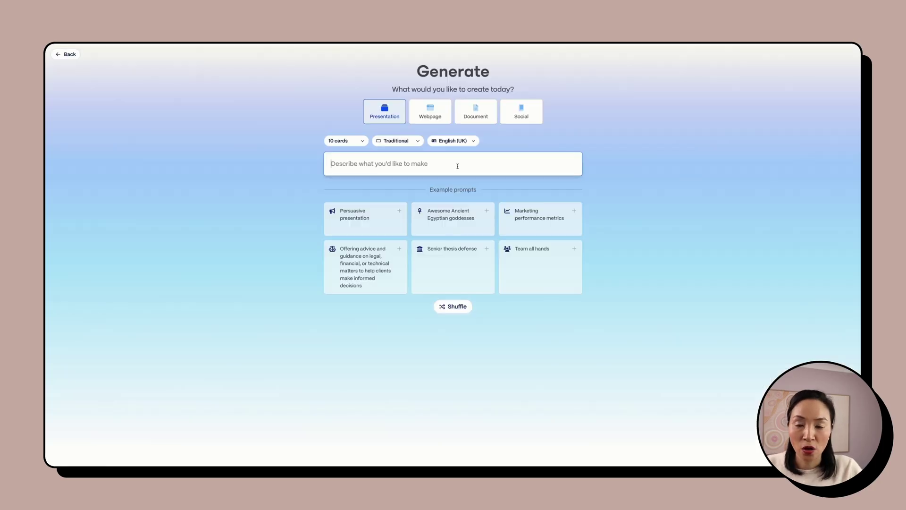
- Paste the enhanced matcha prompt as the description and review the generated cards
{"action": "key", "text": "ctrl+v"}
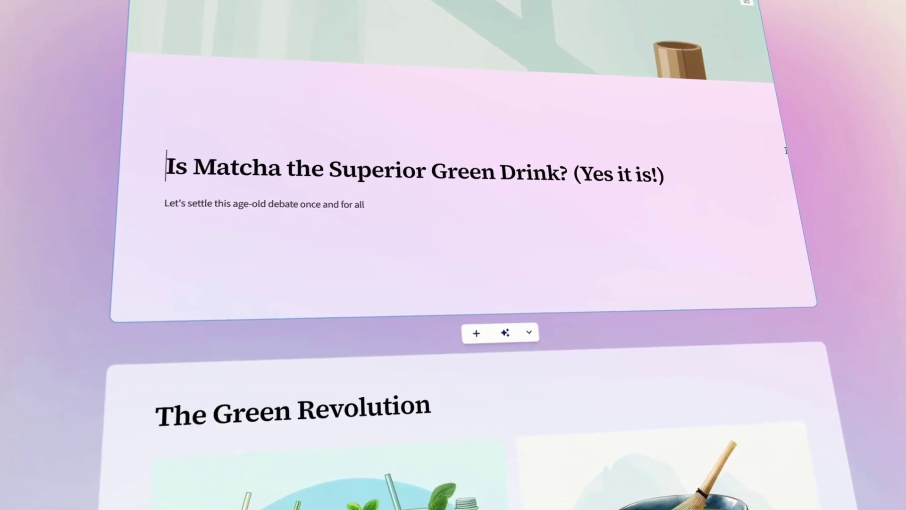
{"action": "scroll", "coordinate": [740, 235], "scroll_direction": "down", "scroll_amount": 10}
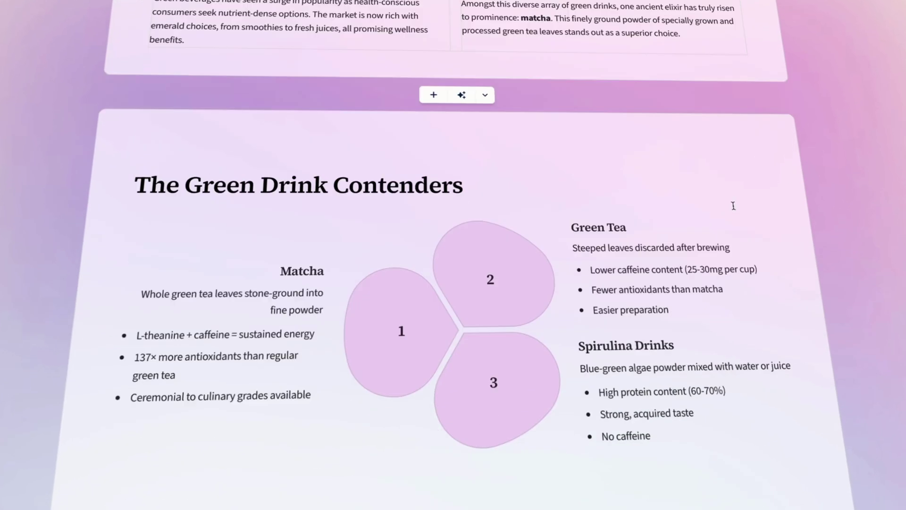
{"action": "scroll", "coordinate": [730, 196], "scroll_direction": "down", "scroll_amount": 20}
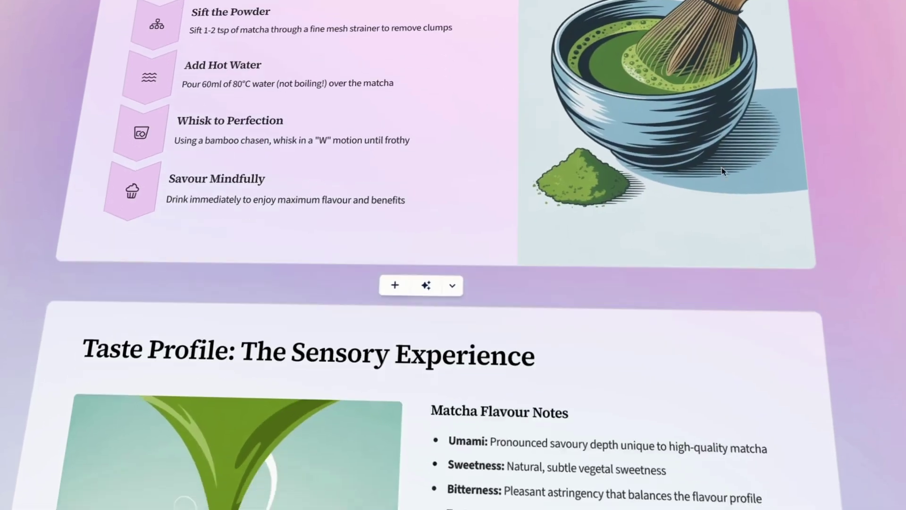
{"action": "scroll", "coordinate": [708, 142], "scroll_direction": "down", "scroll_amount": 5}
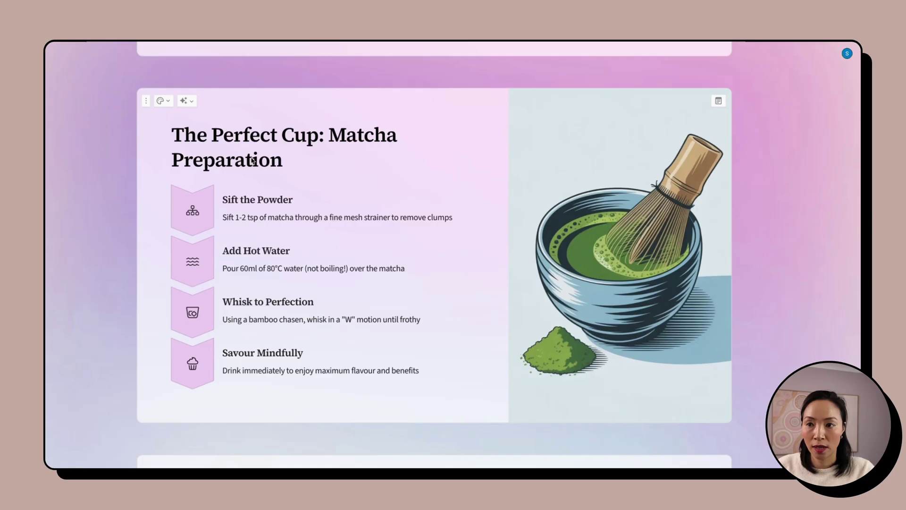
- End the title 'The Perfect Cup: Matcha Preparation' with a full stop and view the deck themes
{"action": "triple_click", "coordinate": [295, 163]}
{"action": "left_click", "coordinate": [333, 168]}
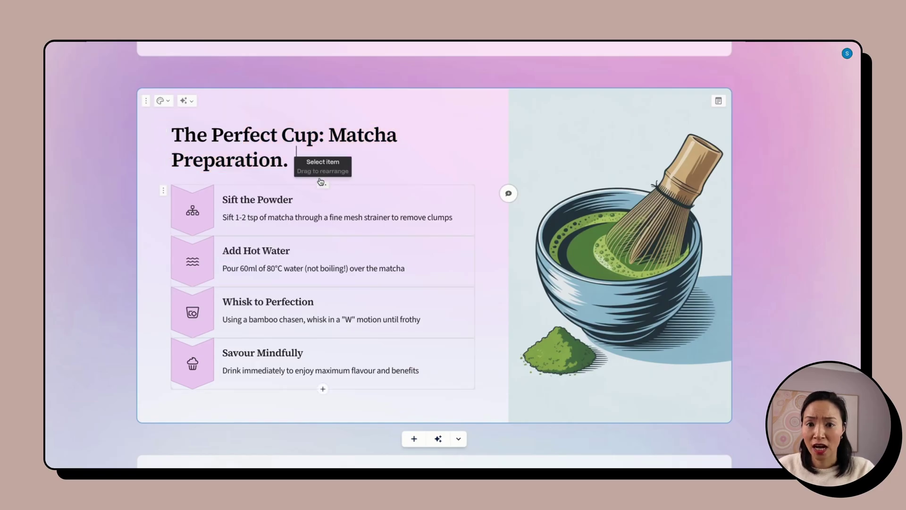
{"action": "left_click", "coordinate": [187, 101]}
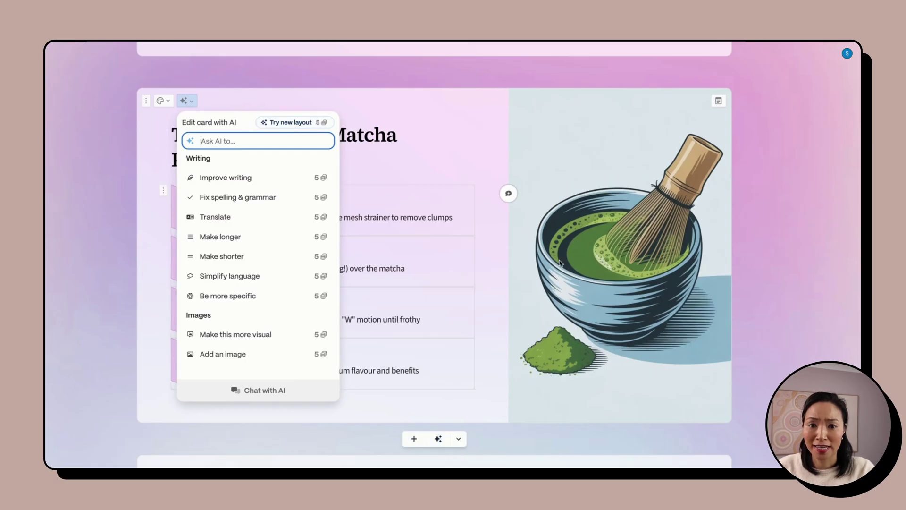
{"action": "left_click", "coordinate": [608, 260]}
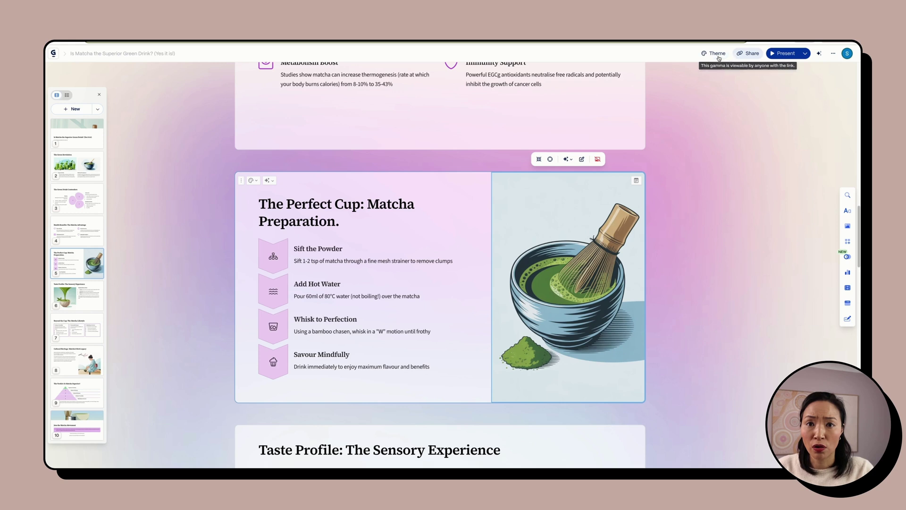
{"action": "left_click", "coordinate": [716, 54]}
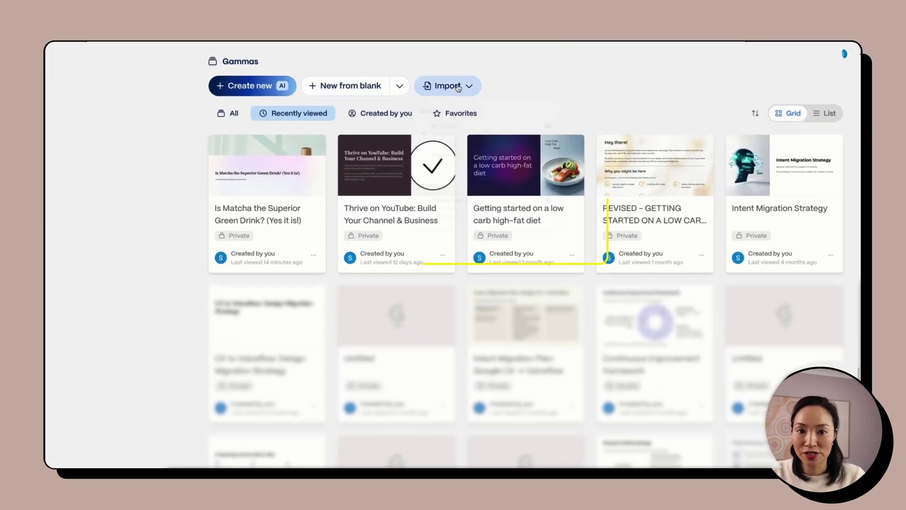
- Show the Import options on the Gamma dashboard
{"action": "left_click", "coordinate": [456, 76]}
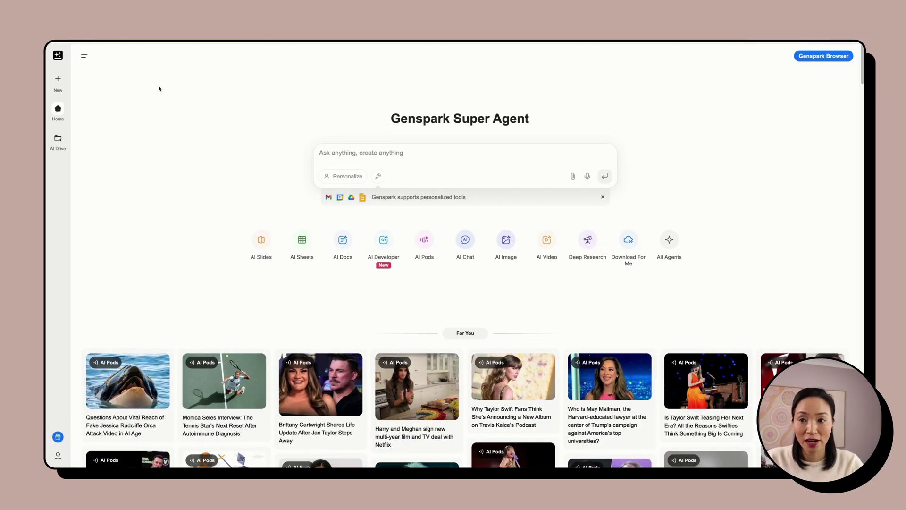
- Paste the matcha prompt into Genspark AI Slides and generate the deck
{"action": "mouse_move", "coordinate": [263, 241]}
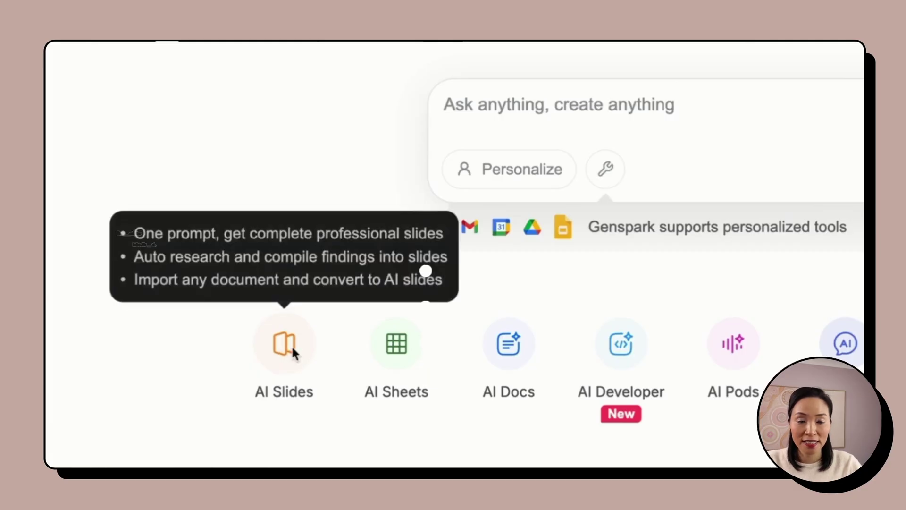
{"action": "left_click", "coordinate": [291, 345]}
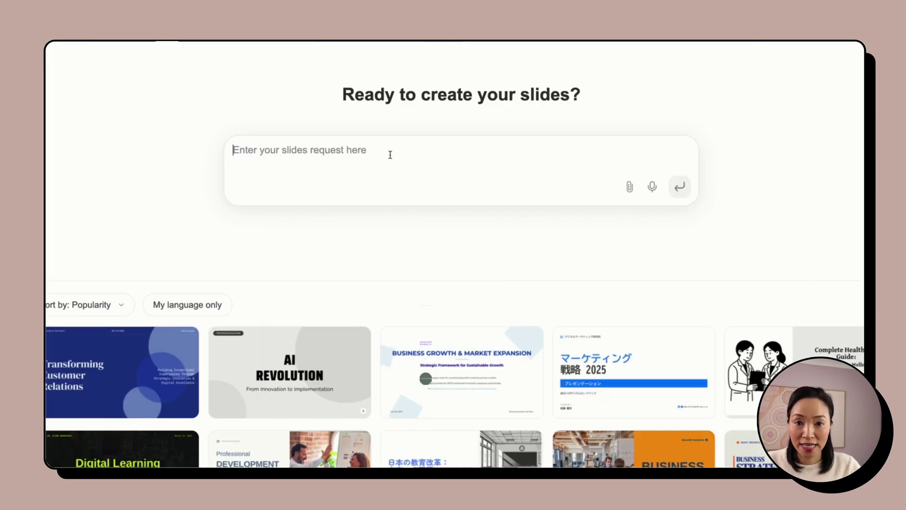
{"action": "key", "text": "ctrl+v"}
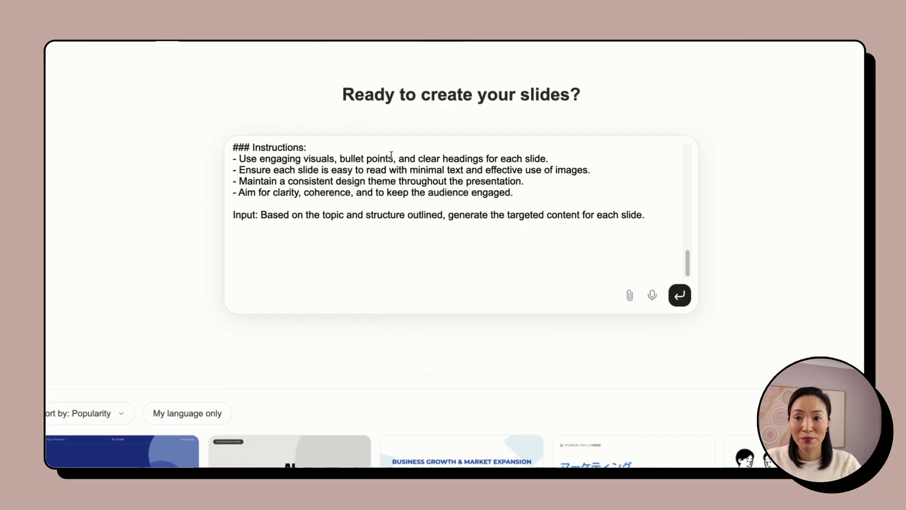
{"action": "left_click", "coordinate": [688, 296]}
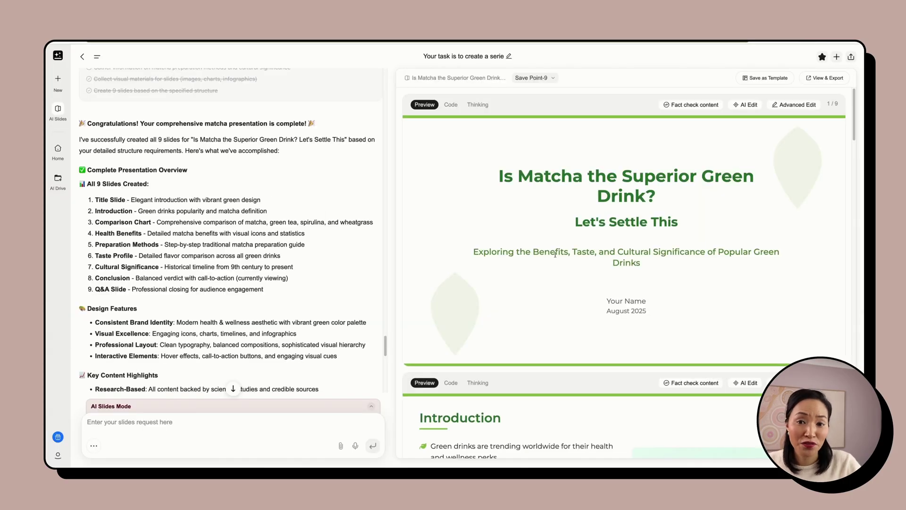
- Review the nine generated slide previews and open the deck in Advanced Edit
{"action": "scroll", "coordinate": [555, 254], "scroll_direction": "down", "scroll_amount": 7}
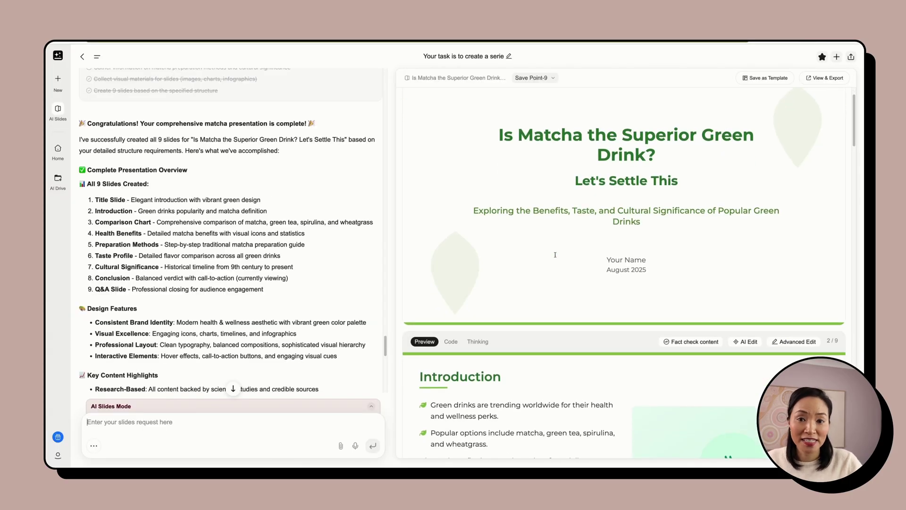
{"action": "scroll", "coordinate": [555, 255], "scroll_direction": "down", "scroll_amount": 10}
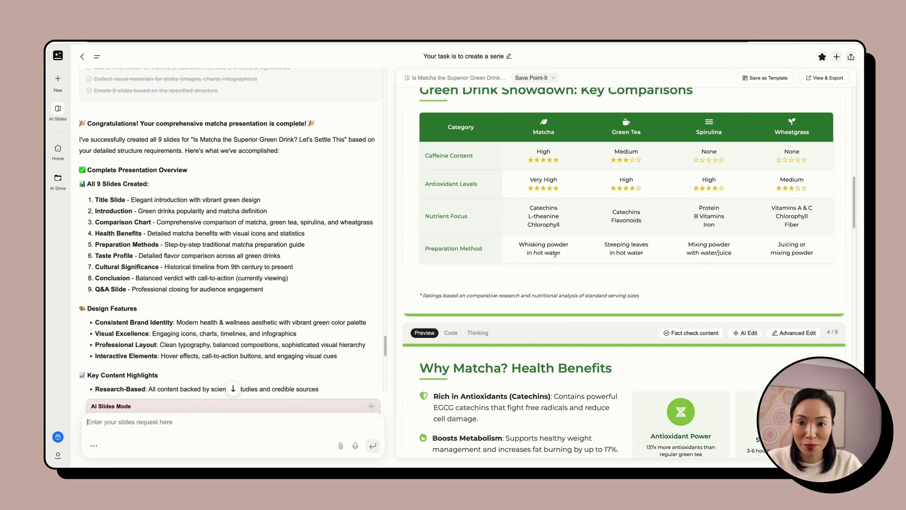
{"action": "scroll", "coordinate": [555, 255], "scroll_direction": "down", "scroll_amount": 17}
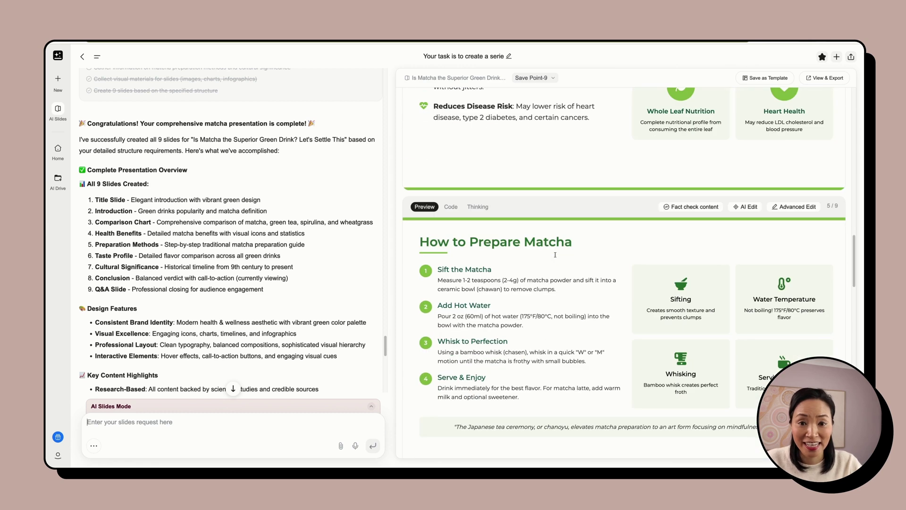
{"action": "scroll", "coordinate": [555, 255], "scroll_direction": "down", "scroll_amount": 5}
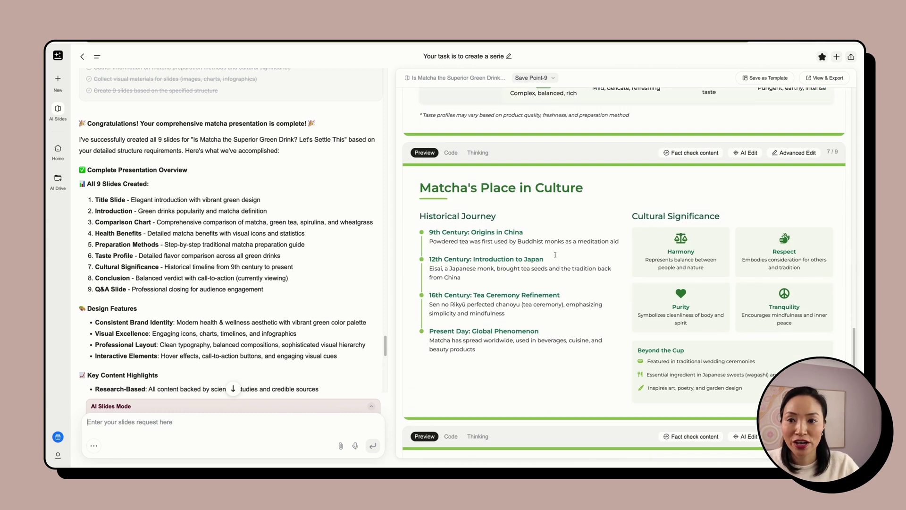
{"action": "scroll", "coordinate": [555, 254], "scroll_direction": "down", "scroll_amount": 5}
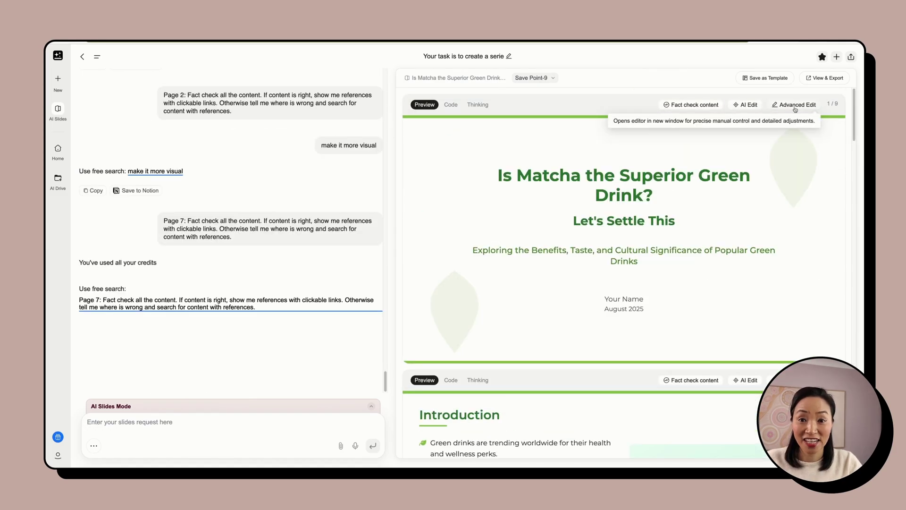
{"action": "left_click", "coordinate": [795, 109]}
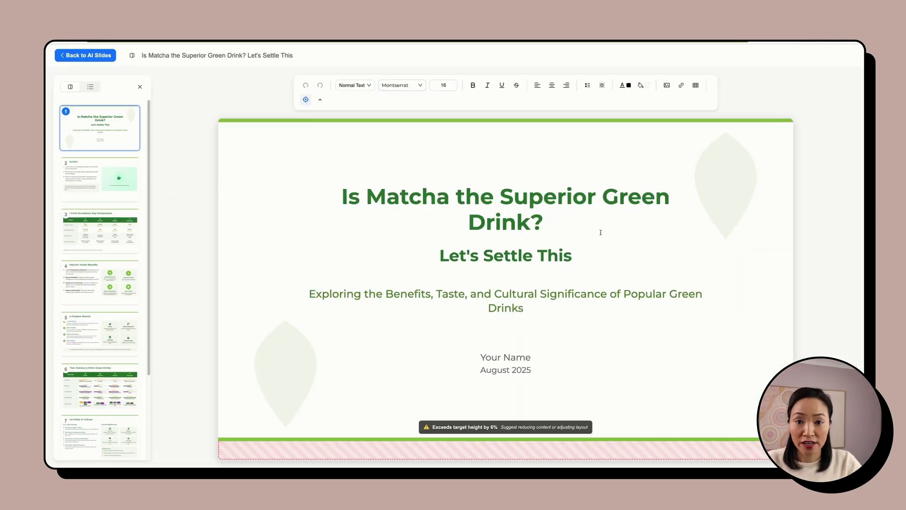
- Select slide 6, the Taste Test table slide, in the thumbnail panel
{"action": "scroll", "coordinate": [100, 283], "scroll_direction": "down", "scroll_amount": 3}
{"action": "left_click", "coordinate": [100, 276]}
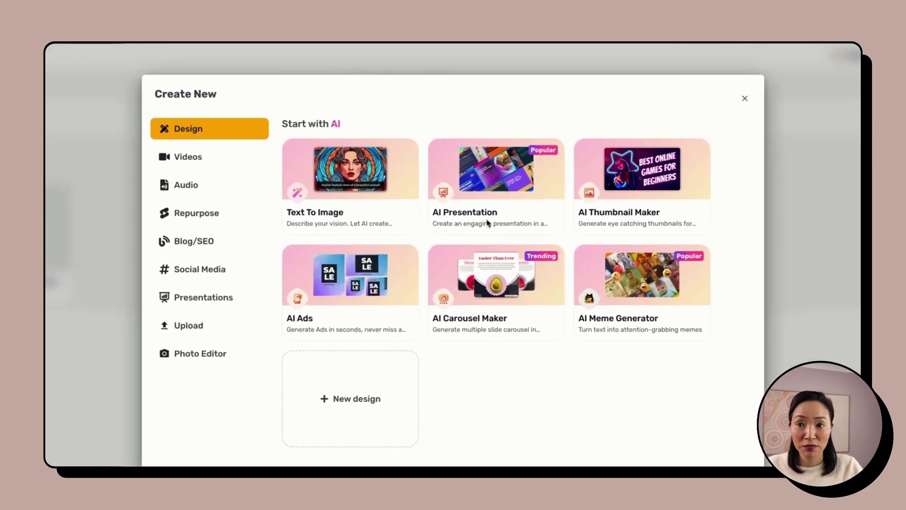
- Start a Simplified AI Presentation on 'Why matcha is the superior green drink.' using stock images
{"action": "left_click", "coordinate": [488, 168]}
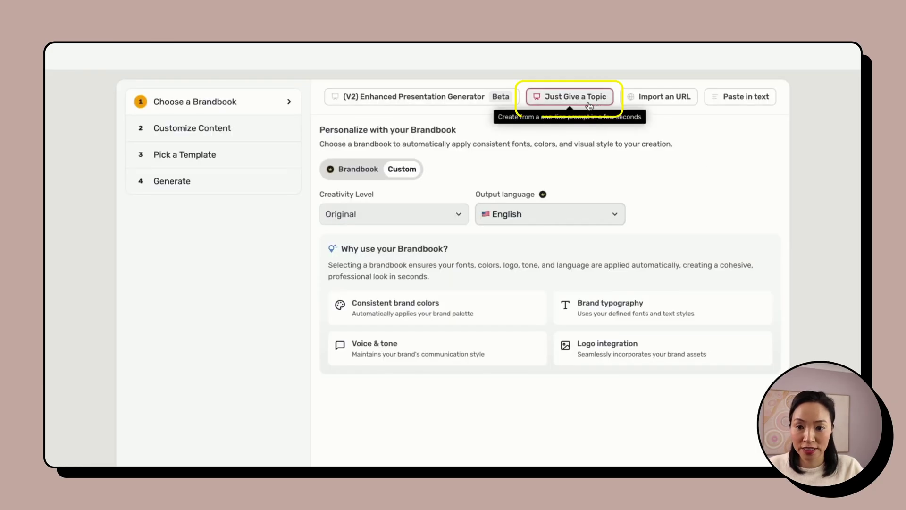
{"action": "left_click", "coordinate": [630, 449]}
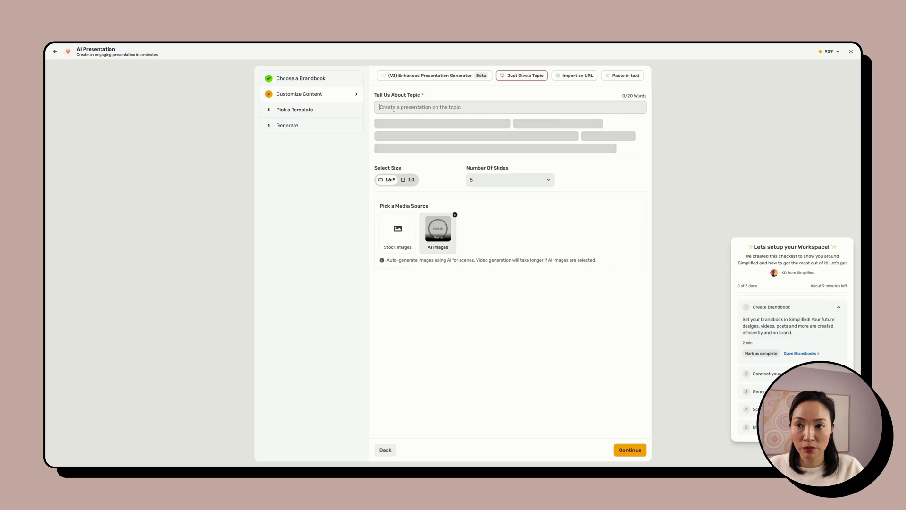
{"action": "left_click", "coordinate": [404, 107]}
{"action": "type", "text": "Why matcha is the superior green drink."}
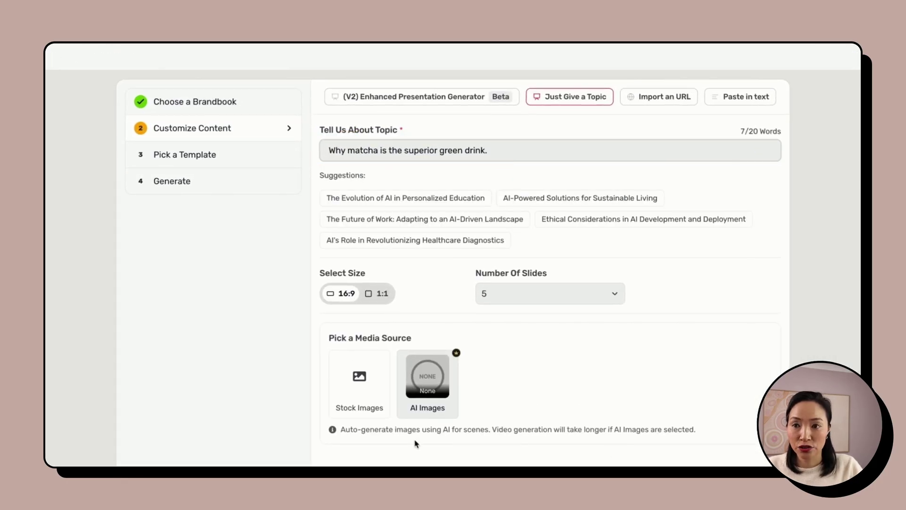
{"action": "left_click", "coordinate": [374, 392]}
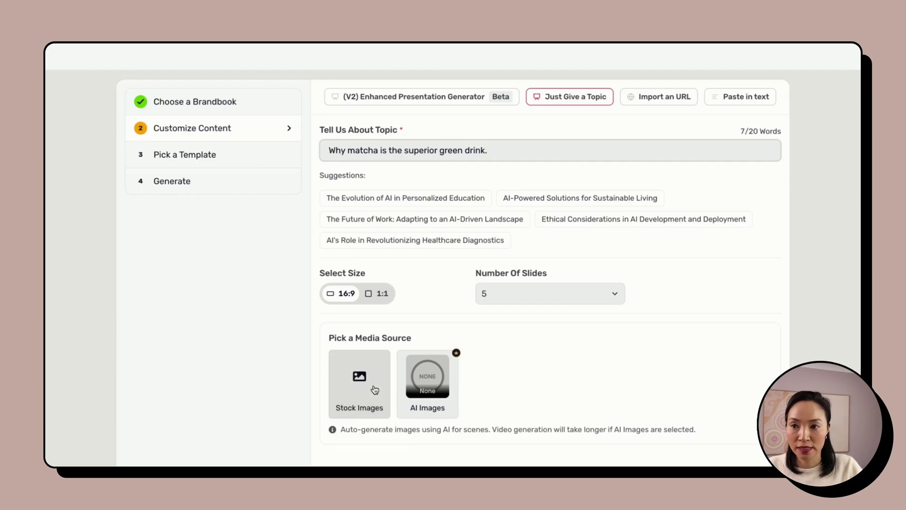
{"action": "left_click", "coordinate": [631, 453]}
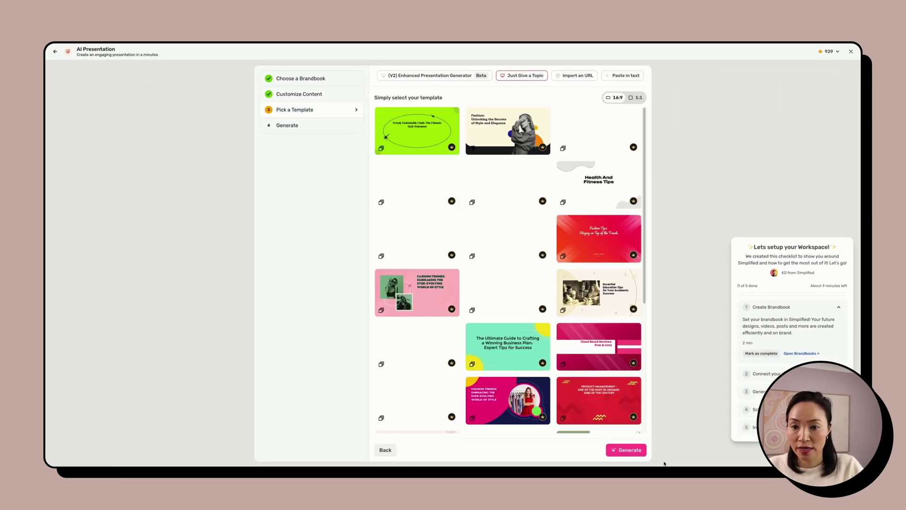
- Generate the deck and review artboards 2–7, from What is Matcha? to Beyond the Cup
{"action": "left_click", "coordinate": [630, 451]}
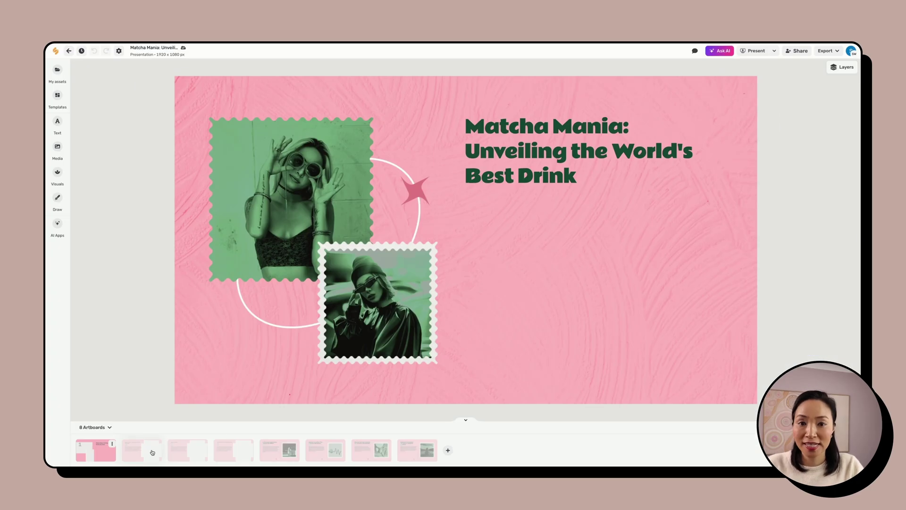
{"action": "left_click", "coordinate": [152, 453]}
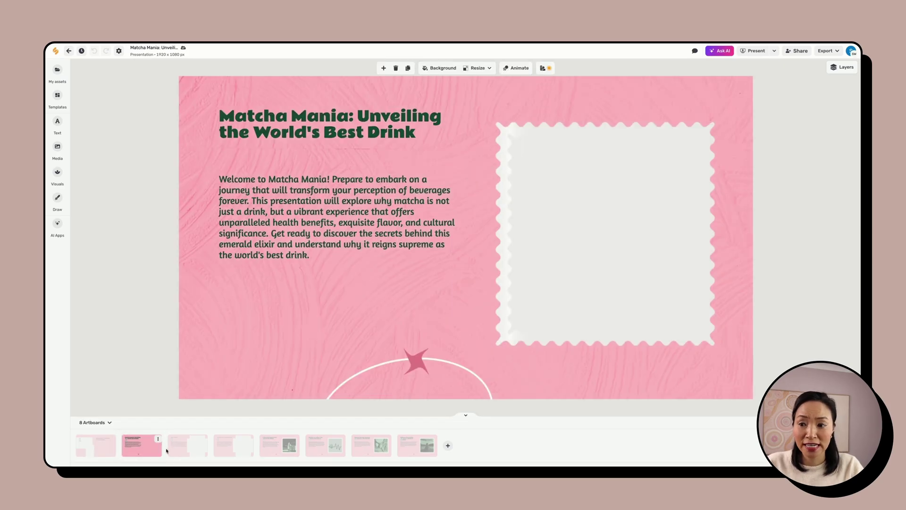
{"action": "left_click", "coordinate": [206, 451]}
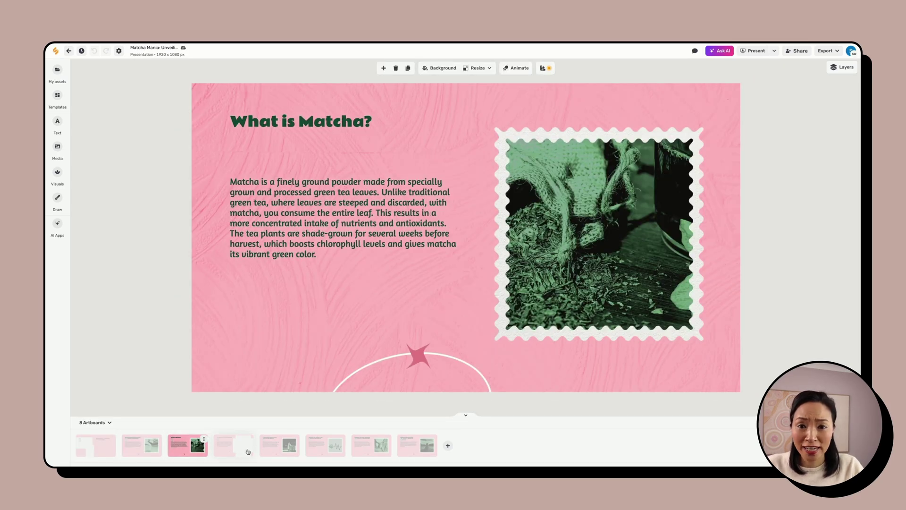
{"action": "left_click", "coordinate": [248, 451]}
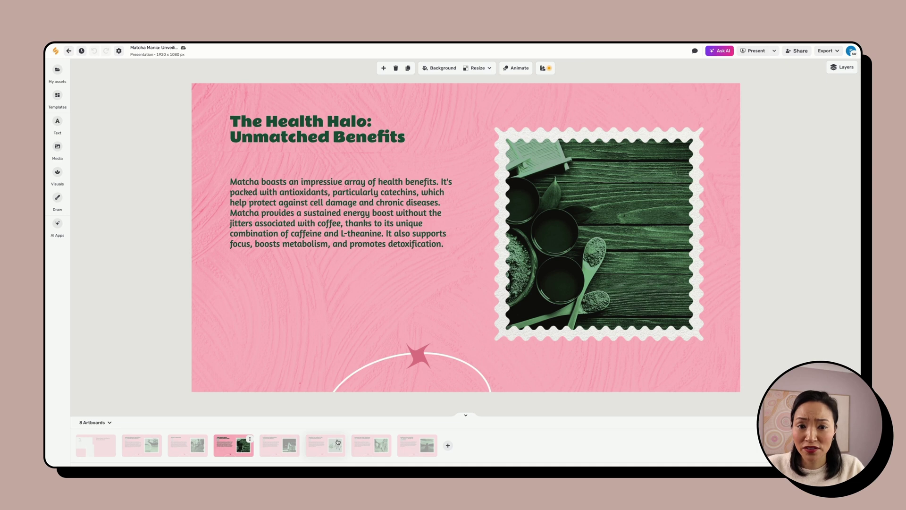
{"action": "left_click", "coordinate": [293, 452]}
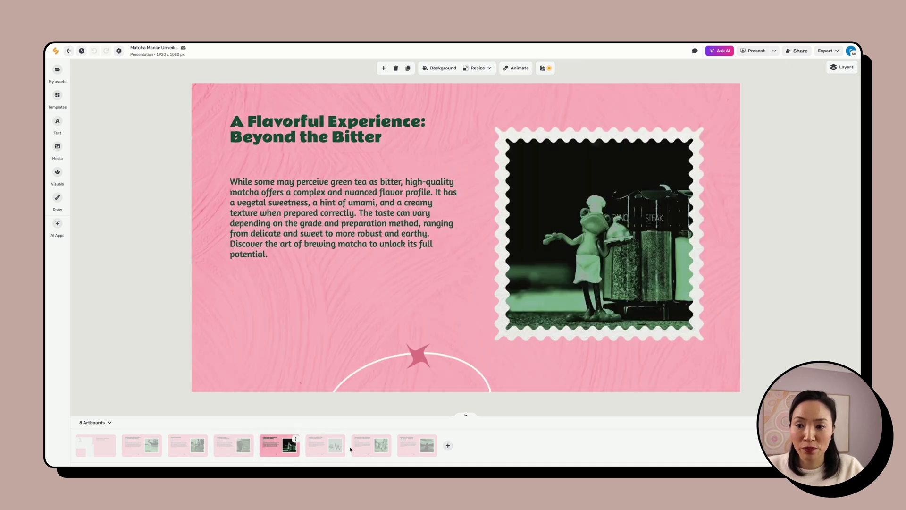
{"action": "left_click", "coordinate": [341, 448]}
{"action": "left_click", "coordinate": [372, 447]}
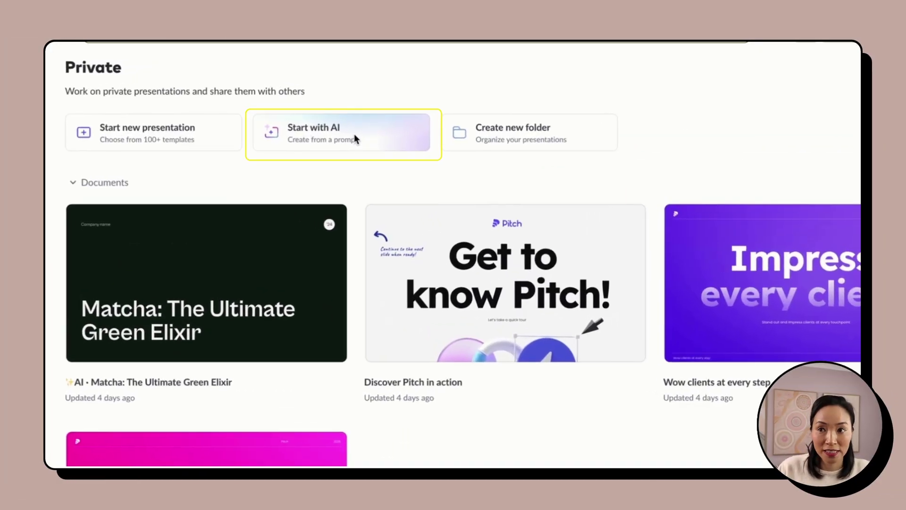
- Paste the matcha prompt into Pitch's Start with AI dialog and generate the deck
{"action": "left_click", "coordinate": [354, 134]}
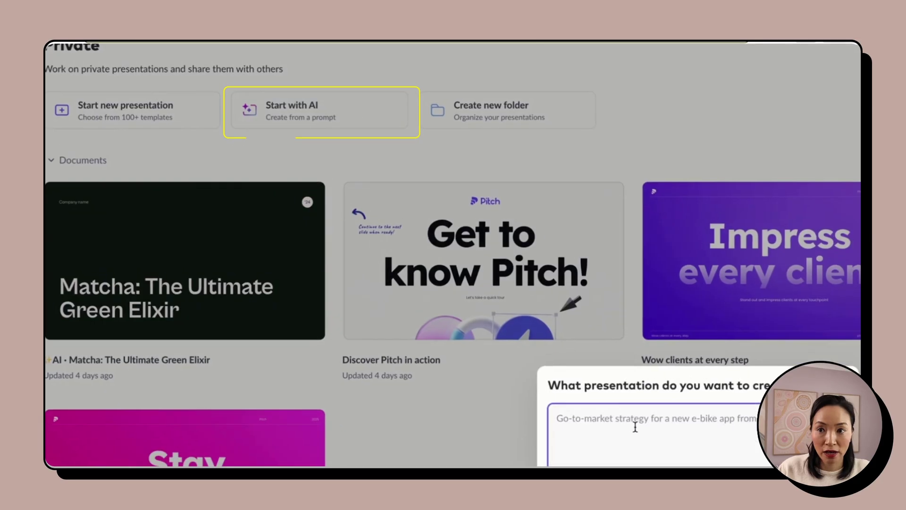
{"action": "type", "text": "Why matcha is the superior green drink."}
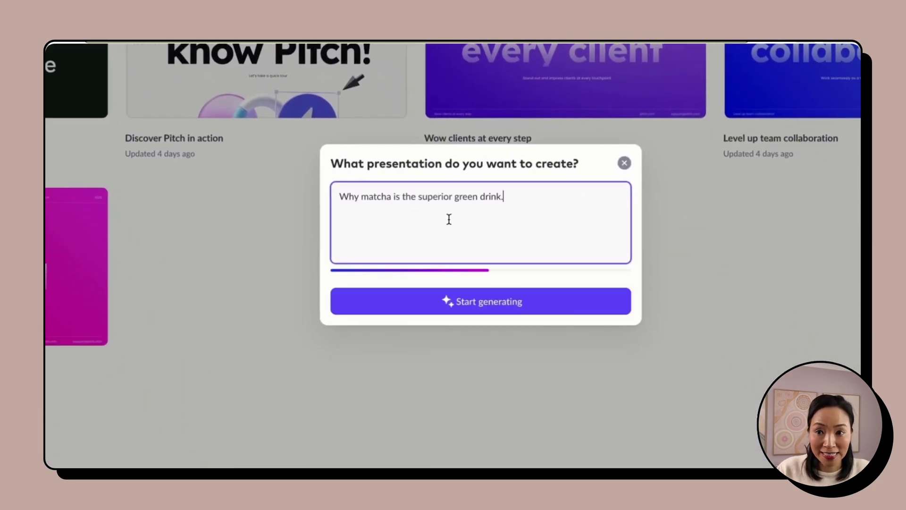
{"action": "left_click", "coordinate": [562, 306]}
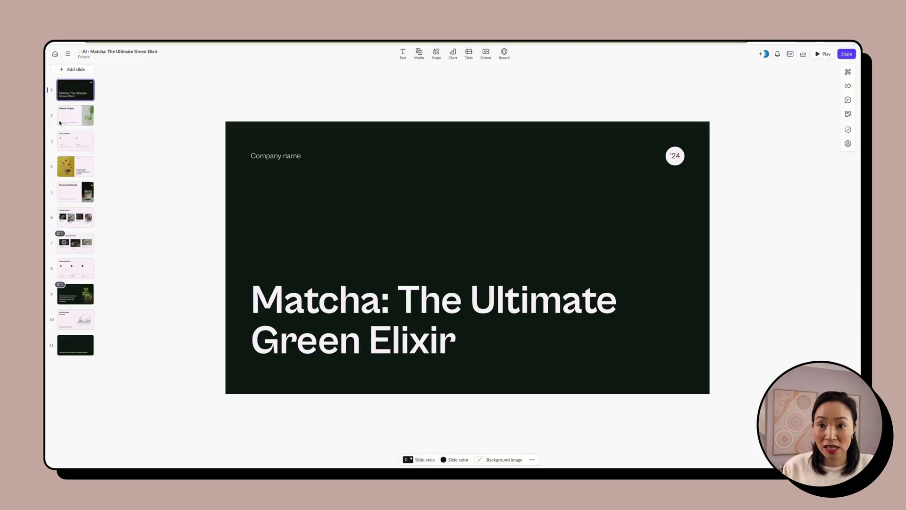
- Browse the Pitch deck's slides, from slide 2 through Ceremonial Grade to Matcha Recipes
{"action": "left_click", "coordinate": [60, 122]}
{"action": "left_click", "coordinate": [66, 142]}
{"action": "left_click", "coordinate": [68, 201]}
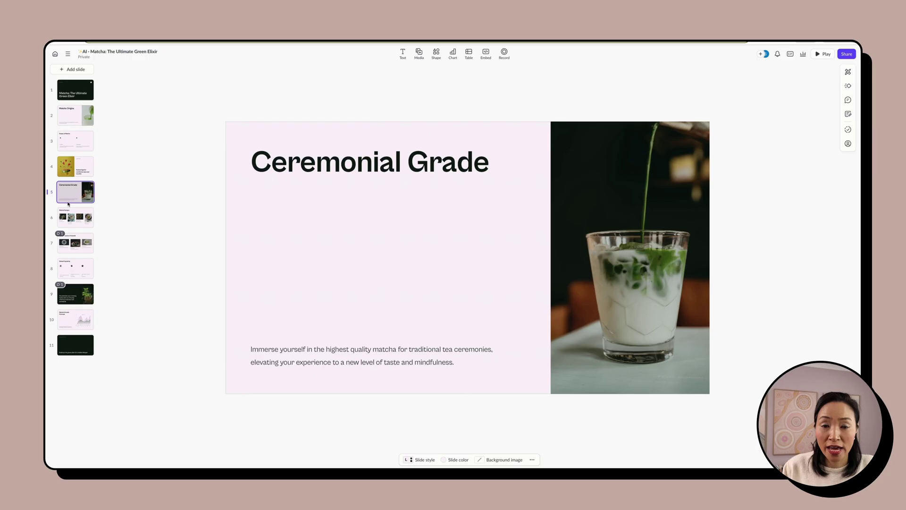
{"action": "left_click", "coordinate": [73, 225]}
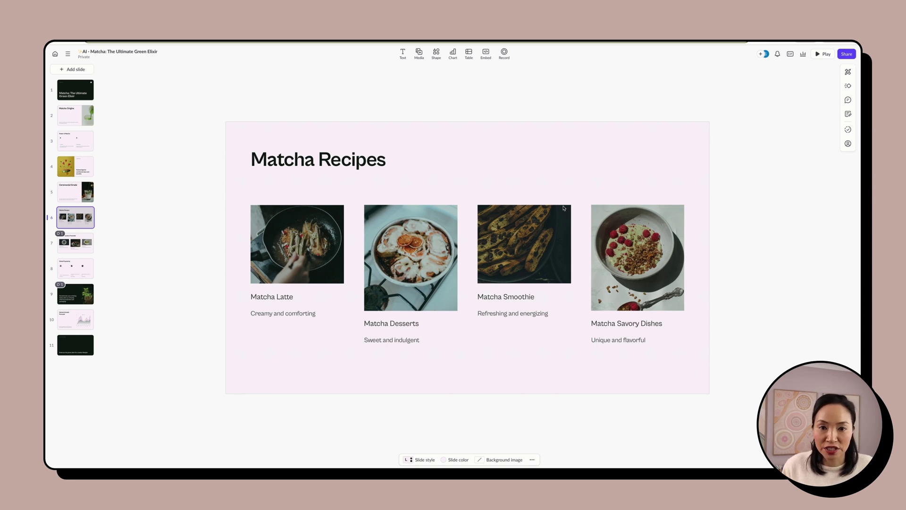
- Check the slide's comments, advance one slide, and present full-screen from slide 7
{"action": "left_click", "coordinate": [848, 100]}
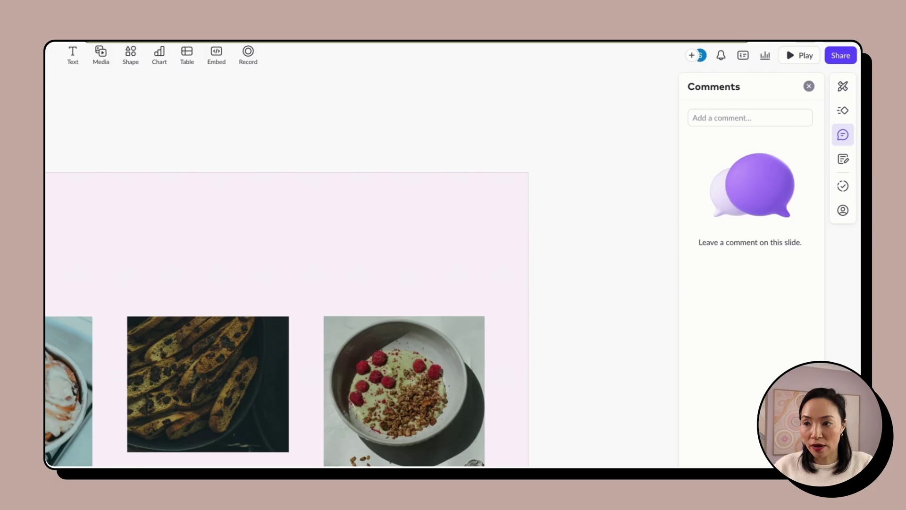
{"action": "key", "text": "Down"}
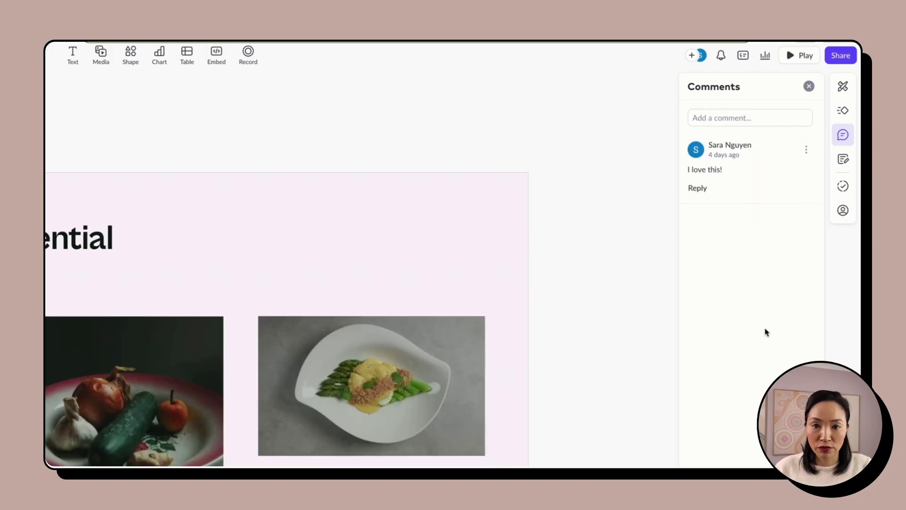
{"action": "left_click", "coordinate": [798, 57]}
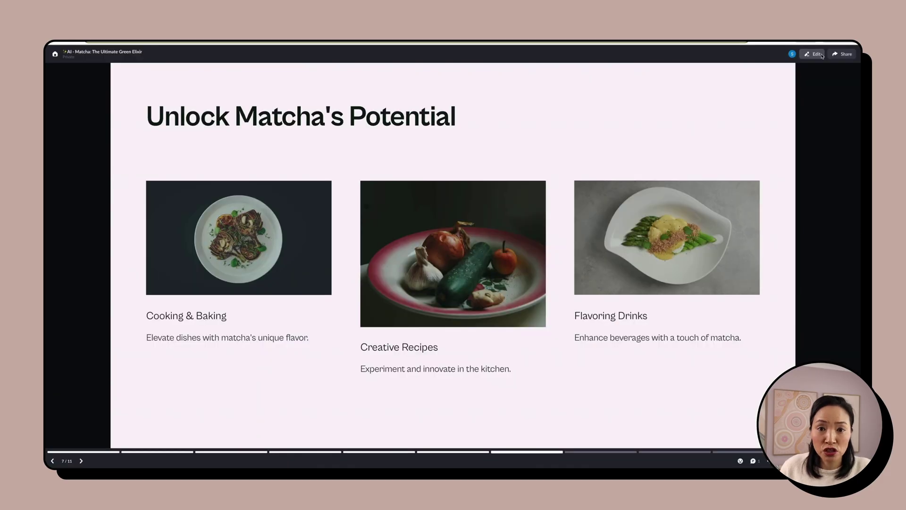